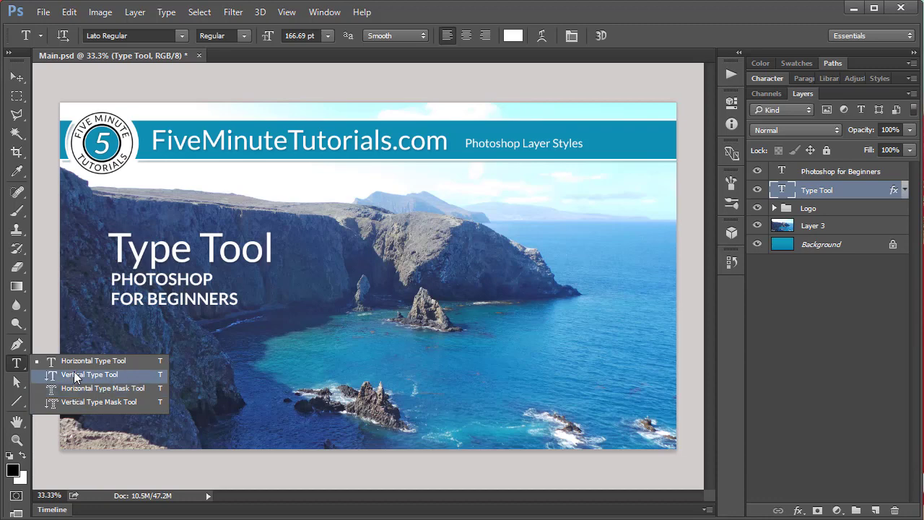
Add a horizontal text layer reading "This is the type tool." over the water above the lower rocks, correcting the capitalisation typo.
{"action": "left_click", "coordinate": [73, 363]}
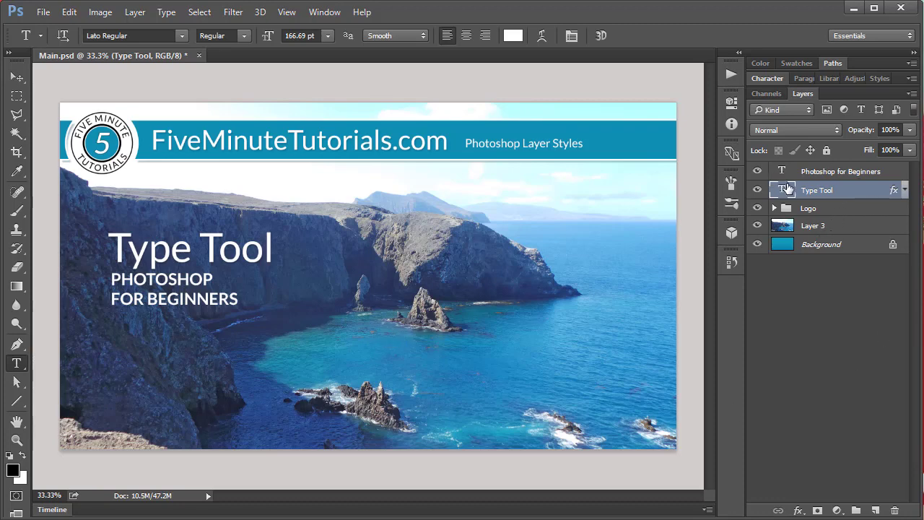
{"action": "left_click", "coordinate": [401, 359]}
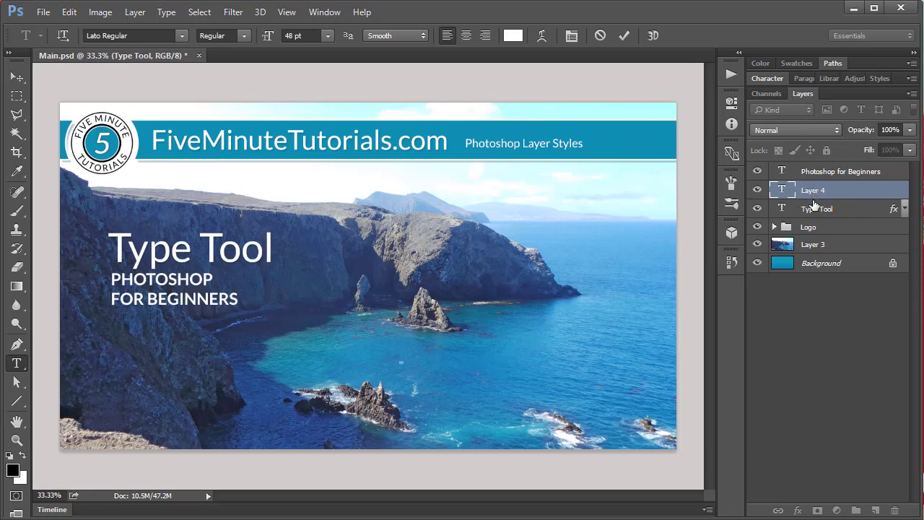
{"action": "type", "text": "His is the type tool."}
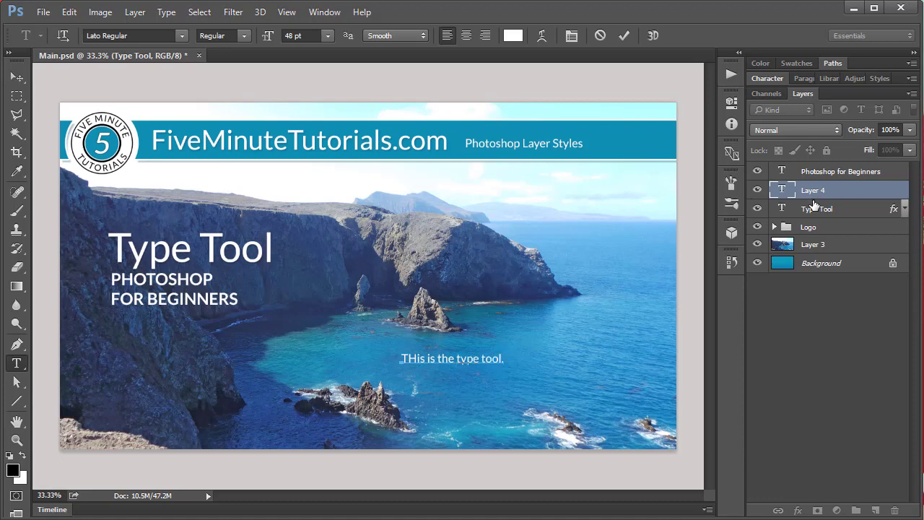
{"action": "left_click", "coordinate": [417, 358]}
{"action": "key", "text": "BackSpace"}
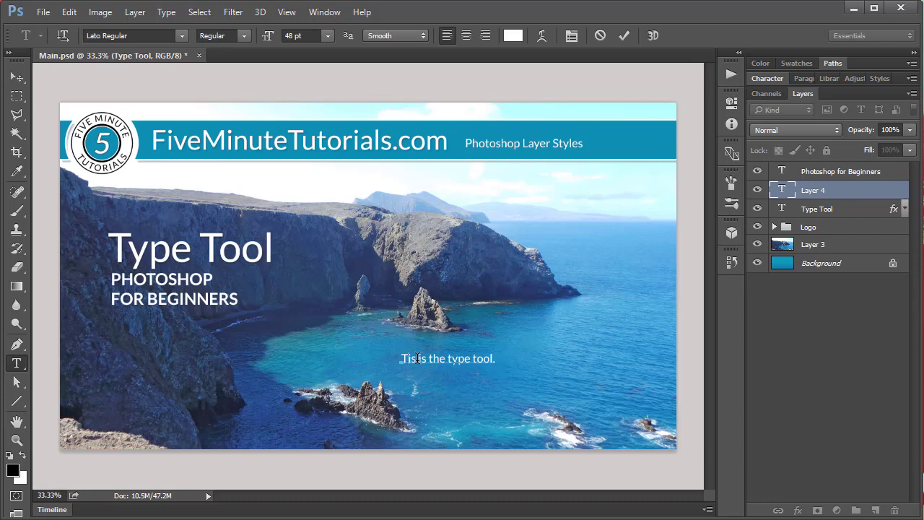
{"action": "type", "text": "h"}
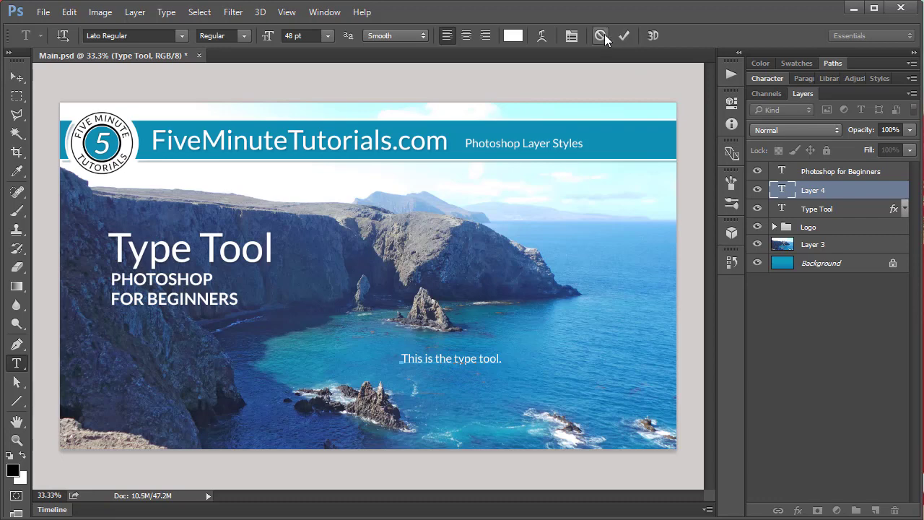
{"action": "left_click", "coordinate": [624, 36]}
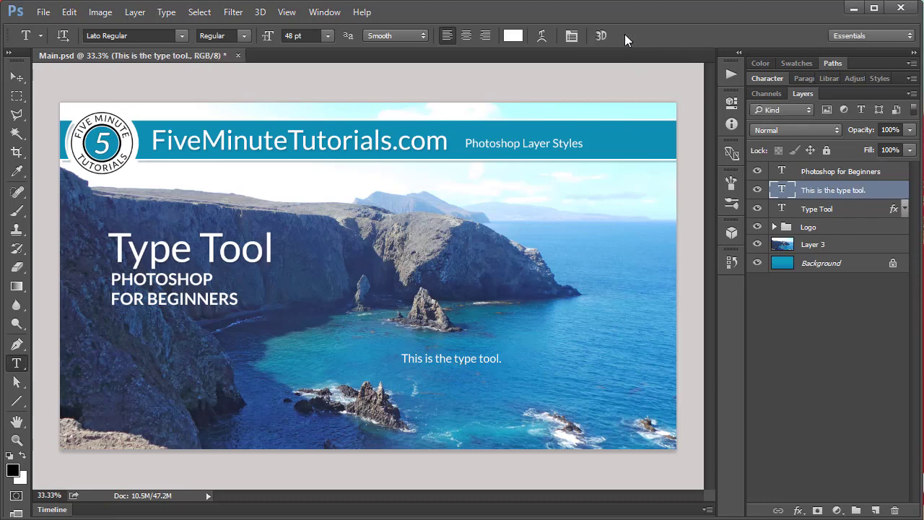
Add a second text layer reading "New Layer" on the cliff face beside the open sea.
{"action": "left_click", "coordinate": [465, 274]}
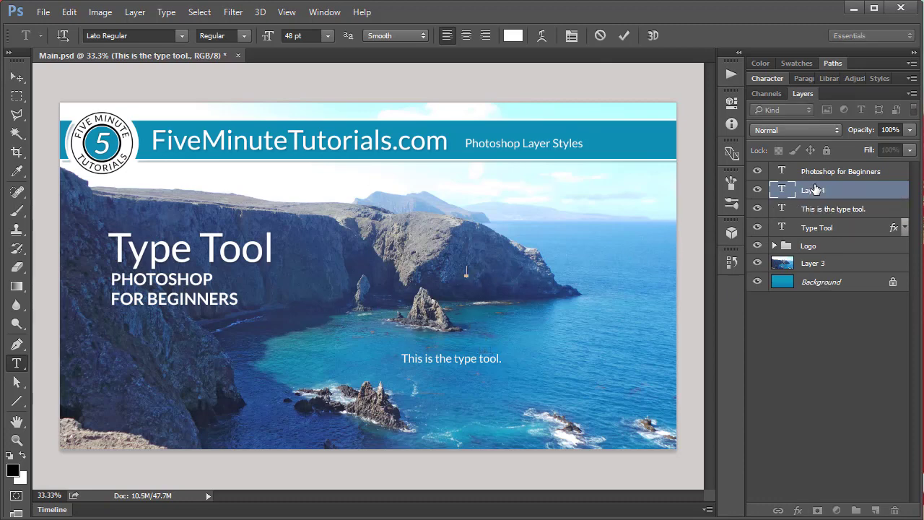
{"action": "type", "text": "New Layer"}
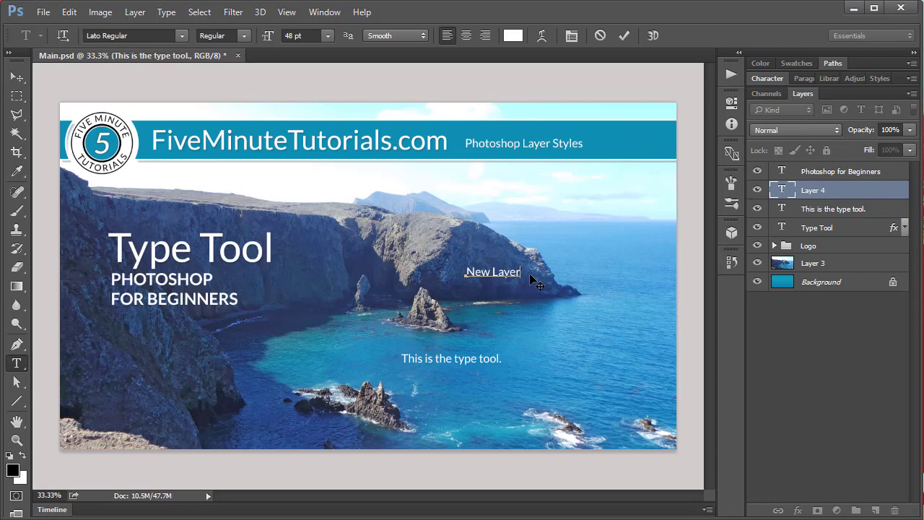
{"action": "key", "text": "ctrl"}
{"action": "key", "text": "ctrl+Return"}
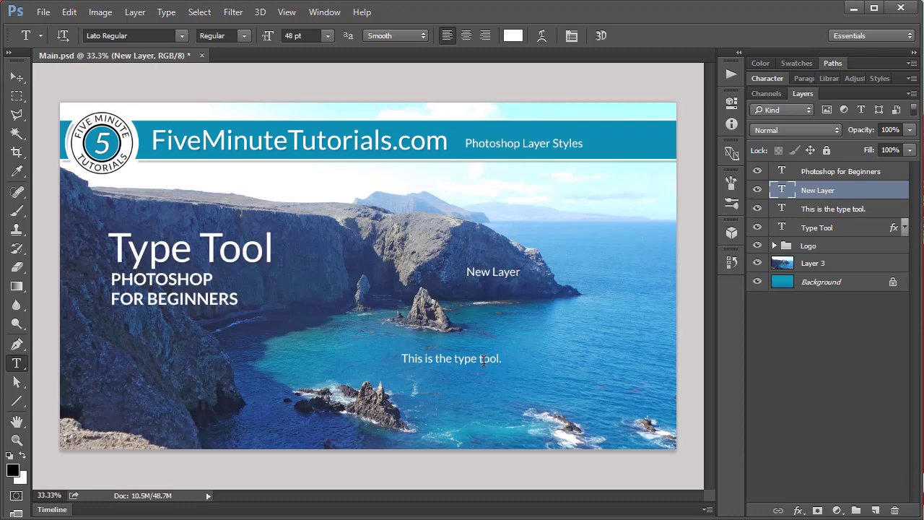
{"action": "key", "text": "Tab"}
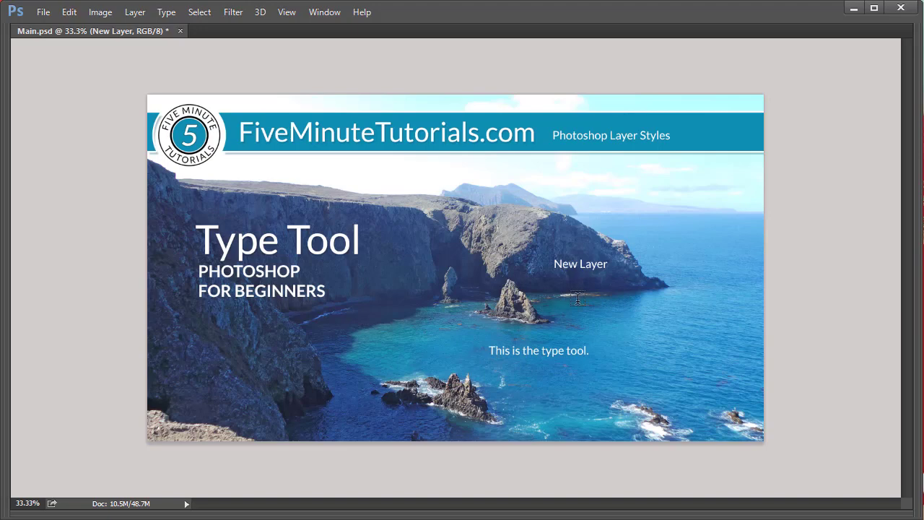
{"action": "key", "text": "Tab"}
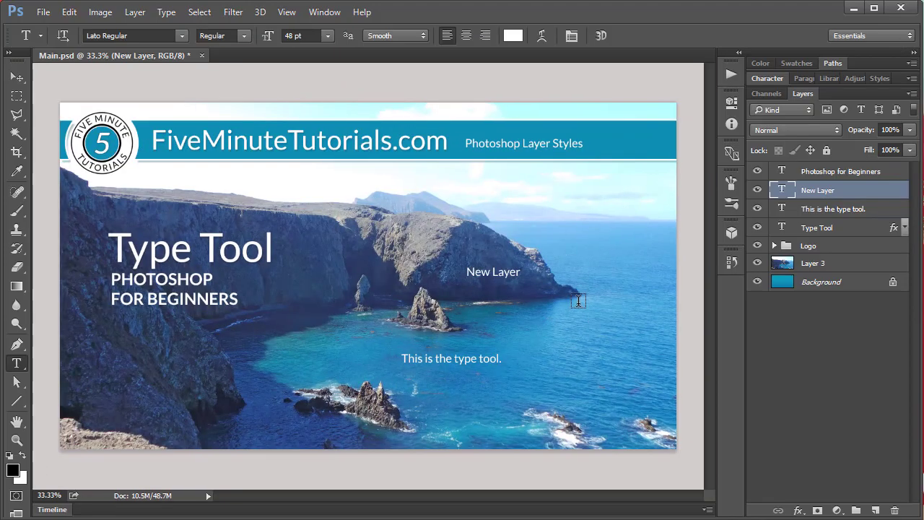
Try vertical orientation on the "This is the type tool." text and return it to horizontal.
{"action": "left_click", "coordinate": [480, 358]}
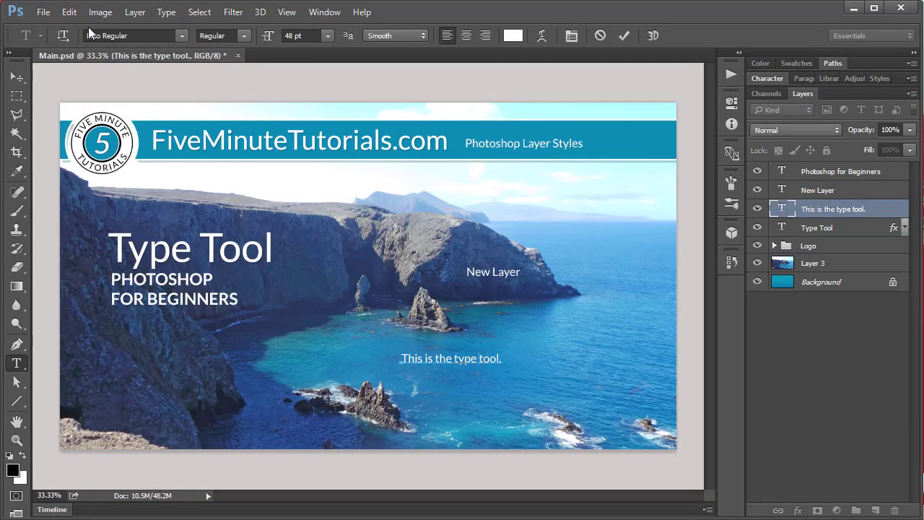
{"action": "left_click", "coordinate": [62, 34]}
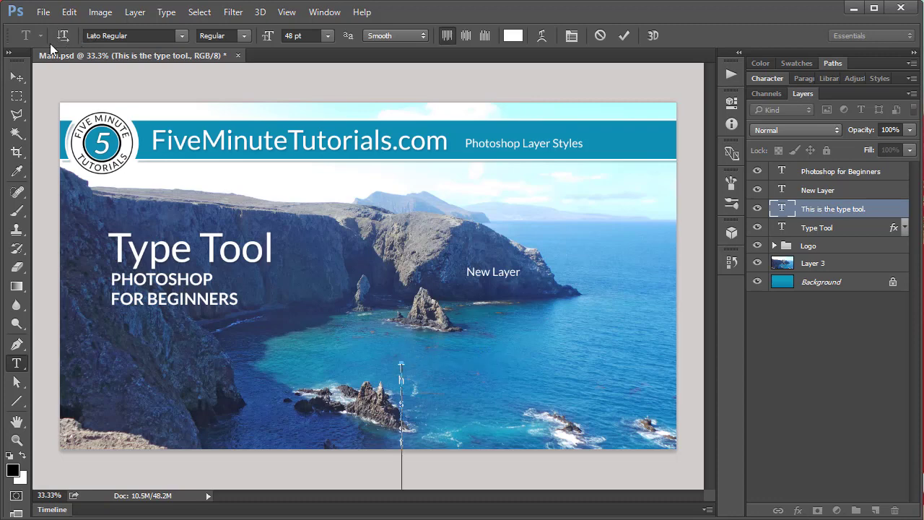
{"action": "left_click", "coordinate": [63, 36]}
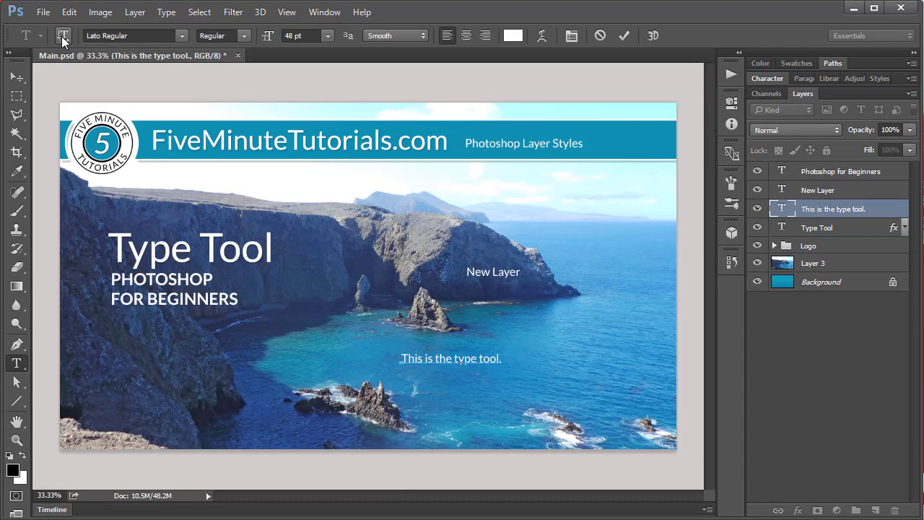
Try the Kunstler Script Regular font with the cursor in the "This is the type tool." text and cancel the edit.
{"action": "left_click", "coordinate": [171, 36]}
{"action": "left_click", "coordinate": [182, 36]}
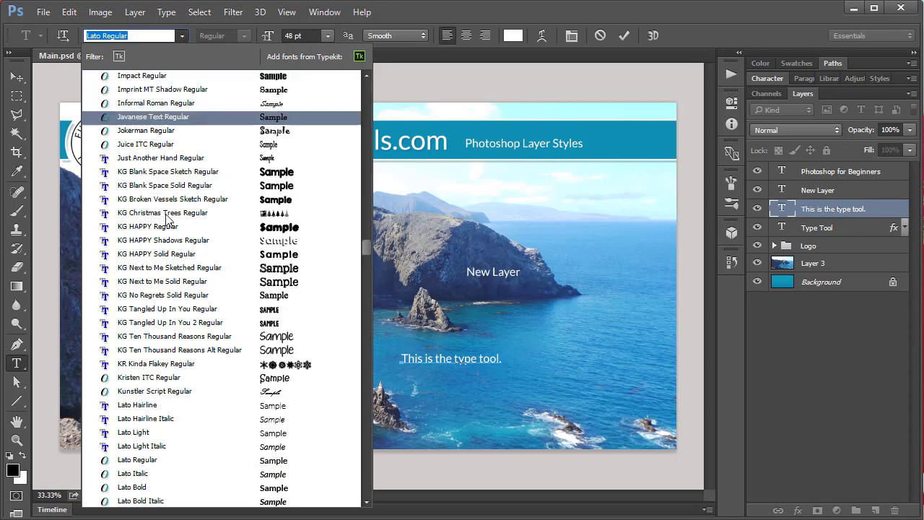
{"action": "left_click", "coordinate": [158, 392]}
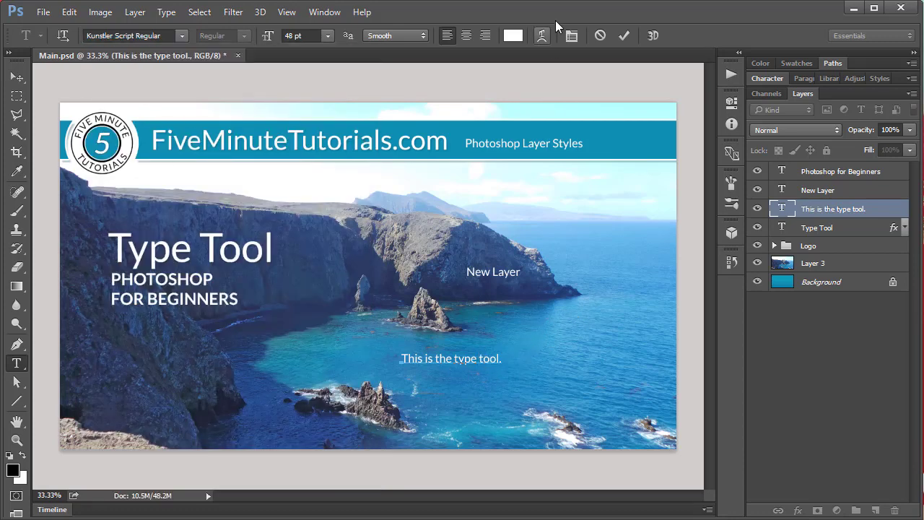
{"action": "left_click", "coordinate": [600, 35]}
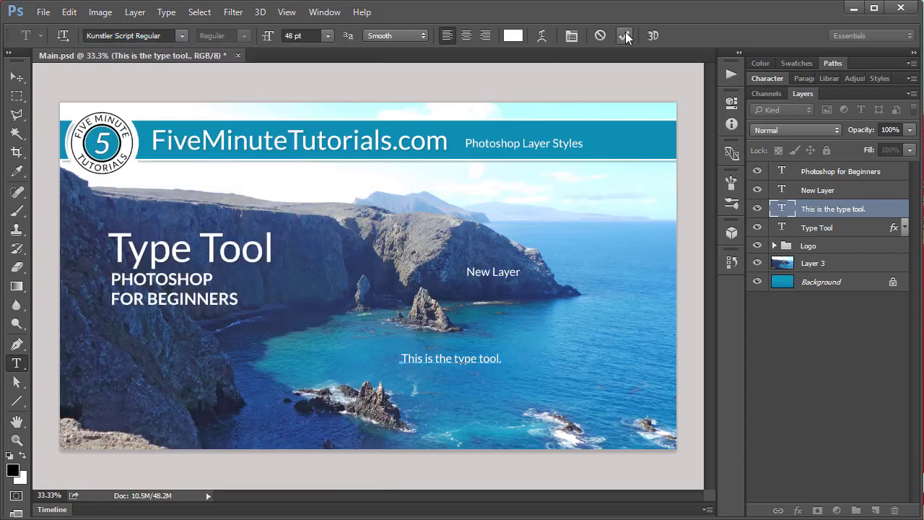
Try inserting "zsdgsd" in Javanese Text Regular within the "This is the type tool." text and cancel the edit.
{"action": "left_click", "coordinate": [460, 359]}
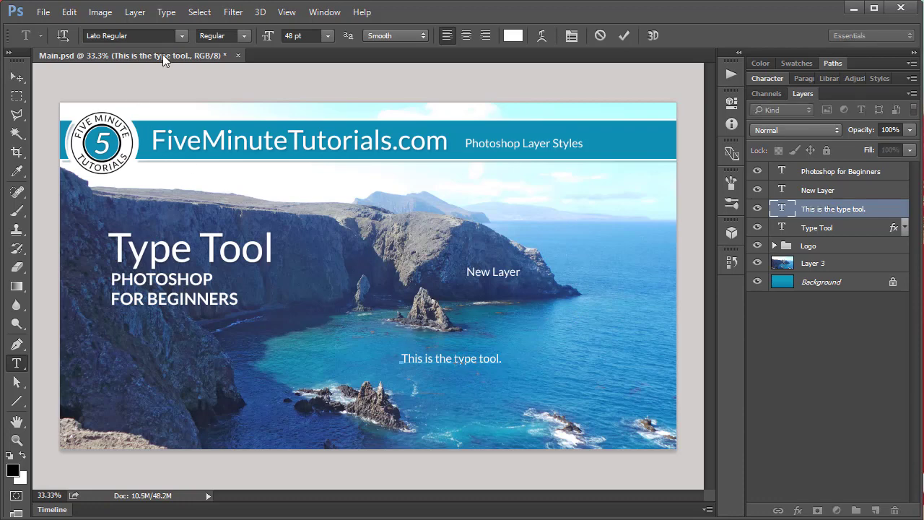
{"action": "left_click", "coordinate": [182, 35]}
{"action": "left_click", "coordinate": [167, 116]}
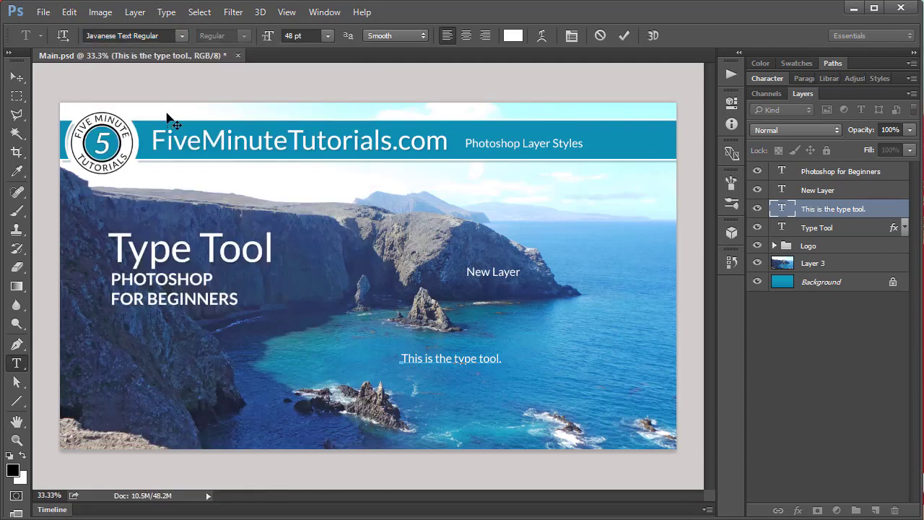
{"action": "left_click", "coordinate": [463, 366]}
{"action": "type", "text": "zsdgsd"}
{"action": "key", "text": "Escape"}
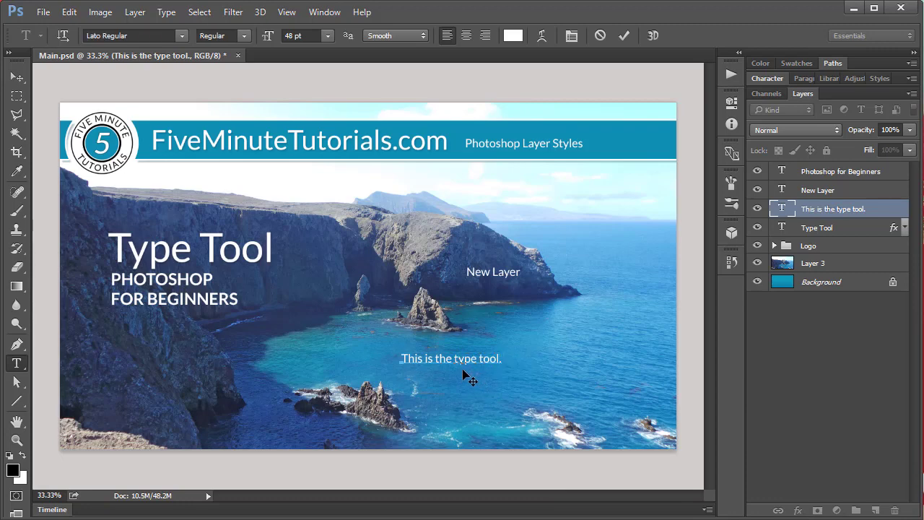
{"action": "left_click", "coordinate": [600, 35]}
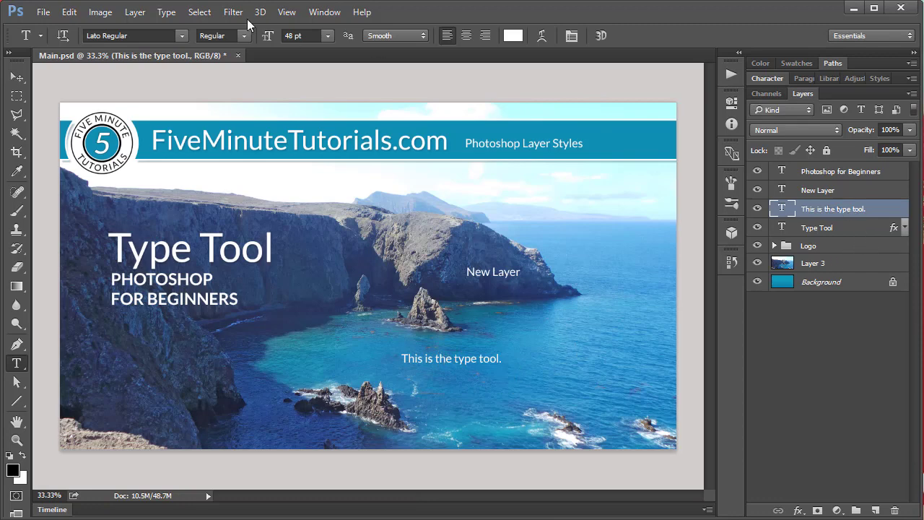
Change the font of the whole "This is the type tool." layer to KG Blank Space Solid Regular.
{"action": "left_click", "coordinate": [183, 35]}
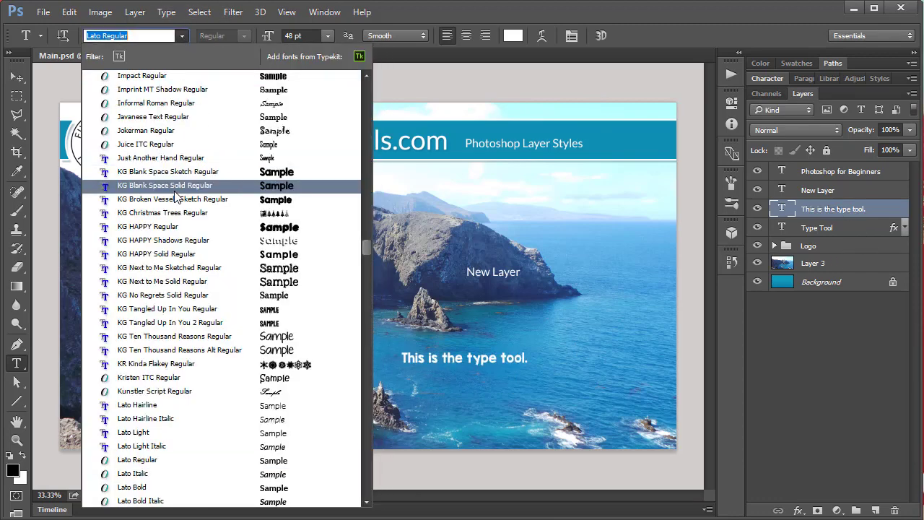
{"action": "left_click", "coordinate": [174, 191]}
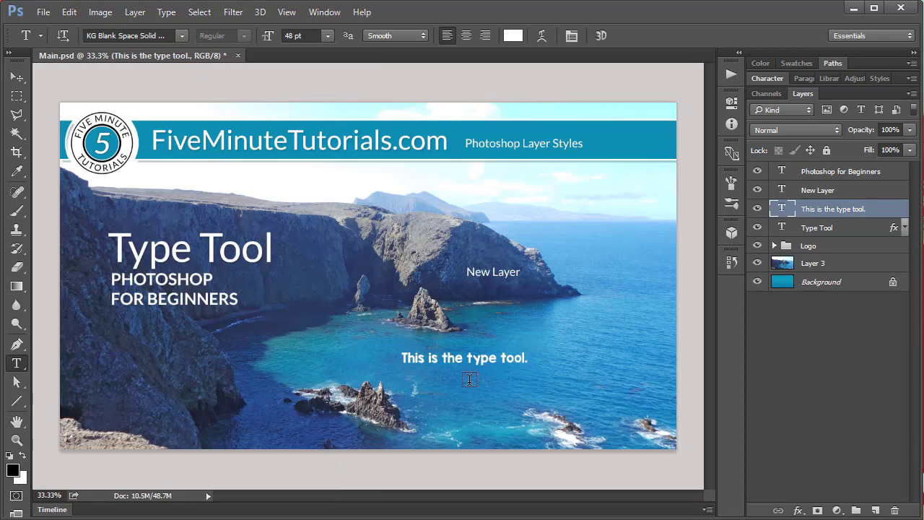
{"action": "left_click", "coordinate": [454, 360]}
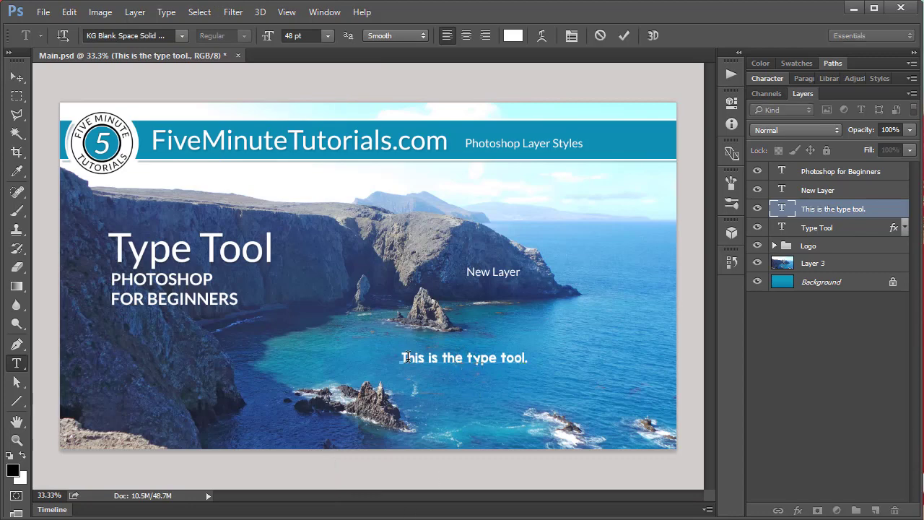
{"action": "left_click", "coordinate": [600, 36]}
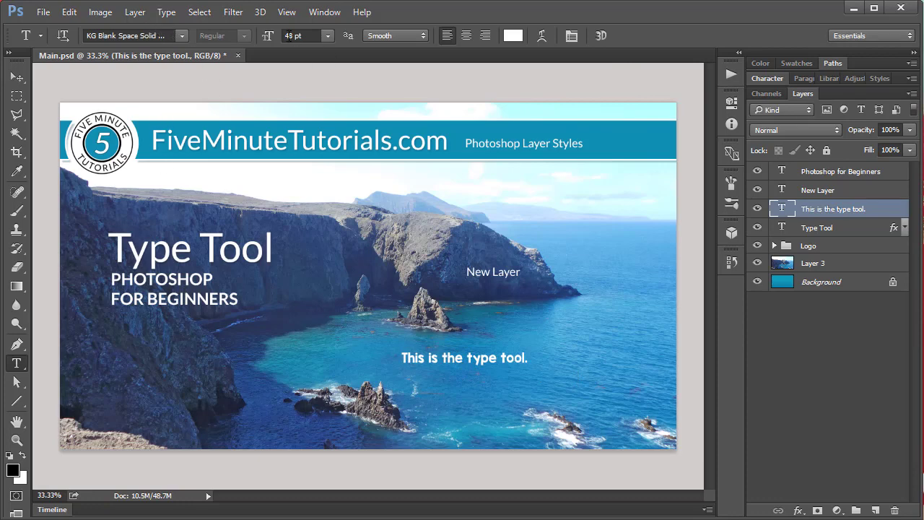
Select all of the "This is the type tool." text and change its font to KG Ten Thousand Reasons Alt Regular.
{"action": "left_click", "coordinate": [499, 357]}
{"action": "double_click", "coordinate": [509, 357]}
{"action": "key", "text": "ctrl+a"}
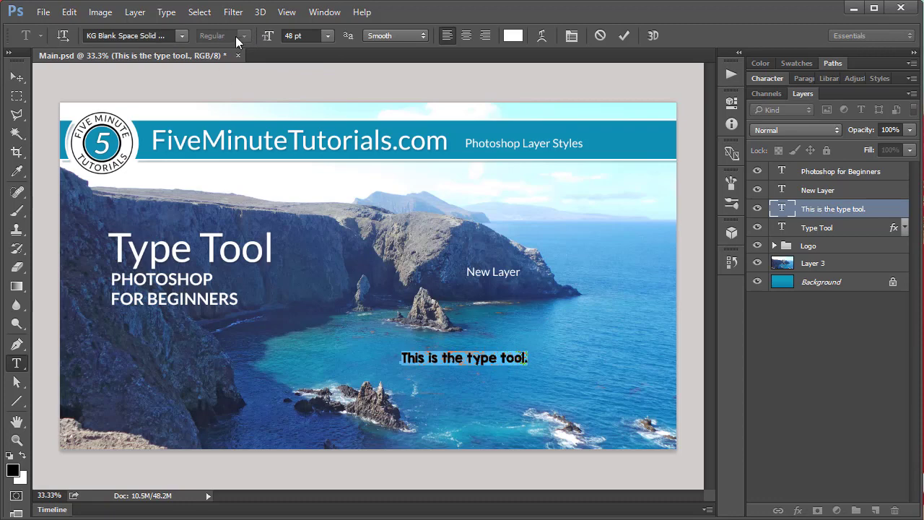
{"action": "left_click", "coordinate": [182, 35]}
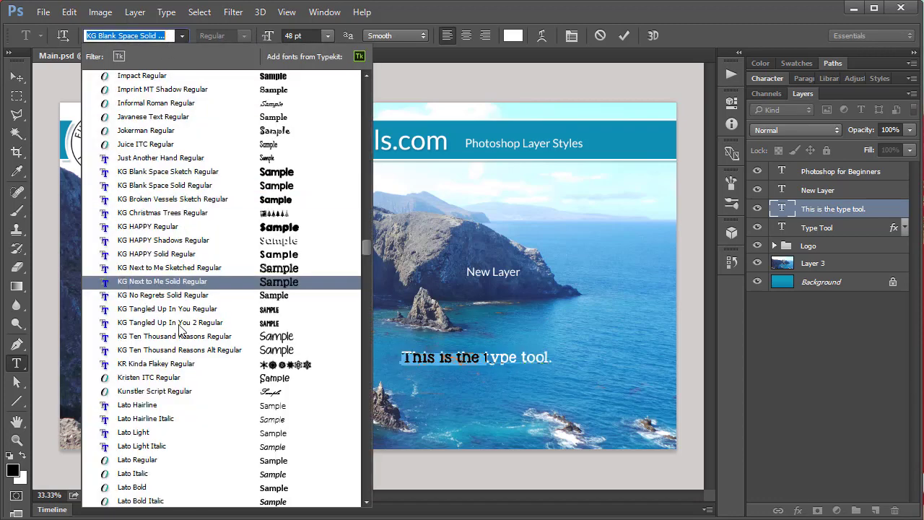
{"action": "left_click", "coordinate": [176, 349]}
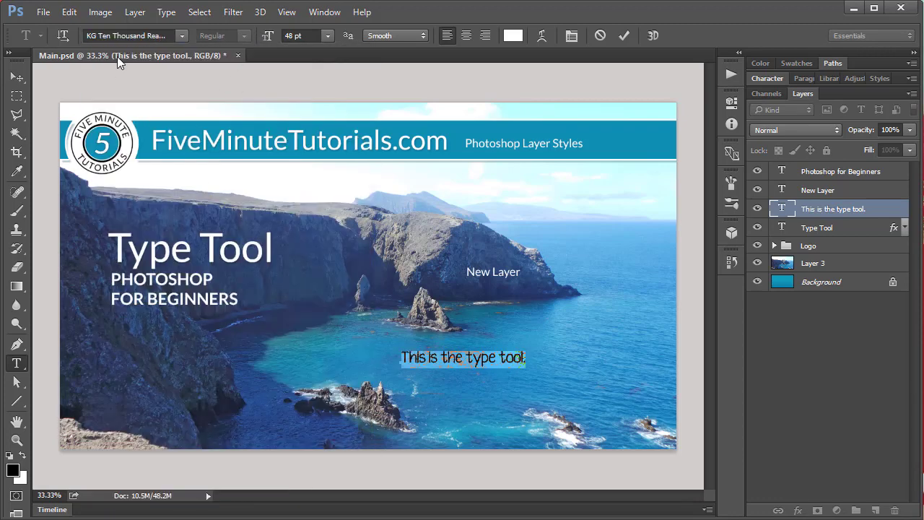
Set the "This is the type tool." text to Times New Roman with the Bold style and commit the edit.
{"action": "left_click", "coordinate": [146, 35]}
{"action": "type", "text": "times"}
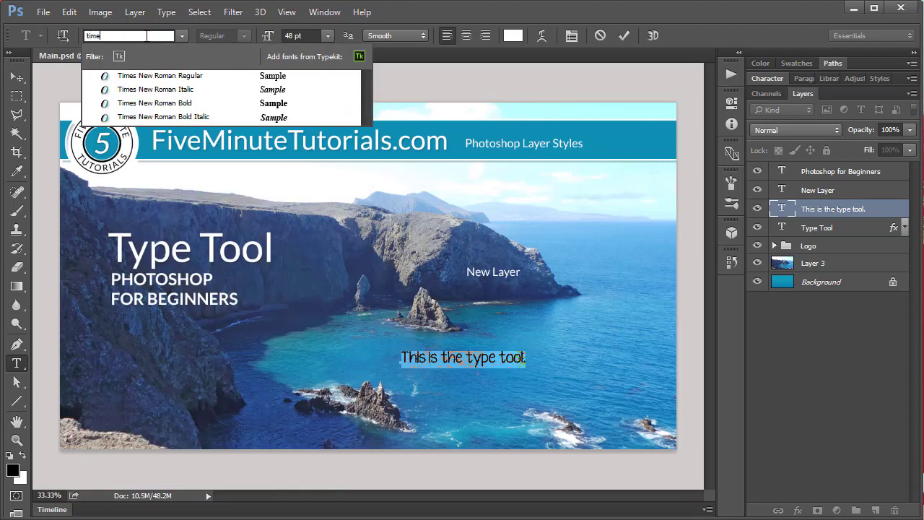
{"action": "key", "text": "Return"}
{"action": "left_click", "coordinate": [243, 36]}
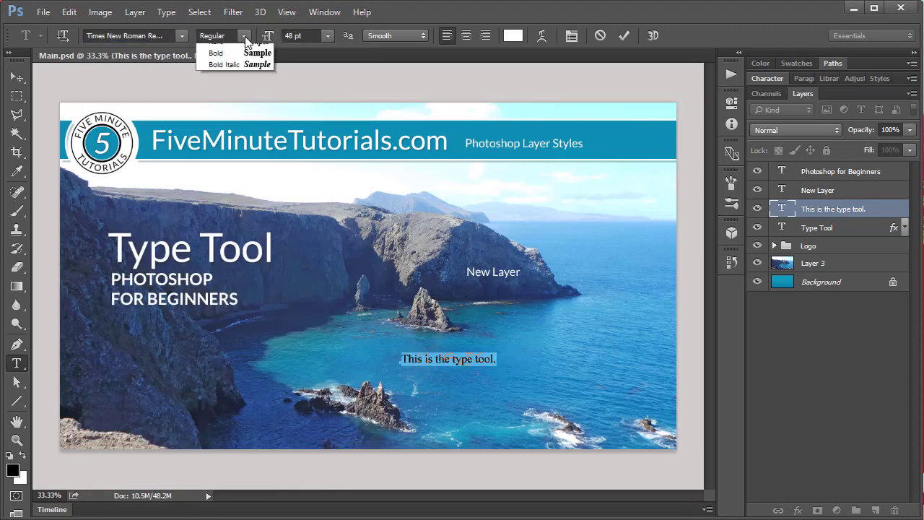
{"action": "left_click", "coordinate": [229, 69]}
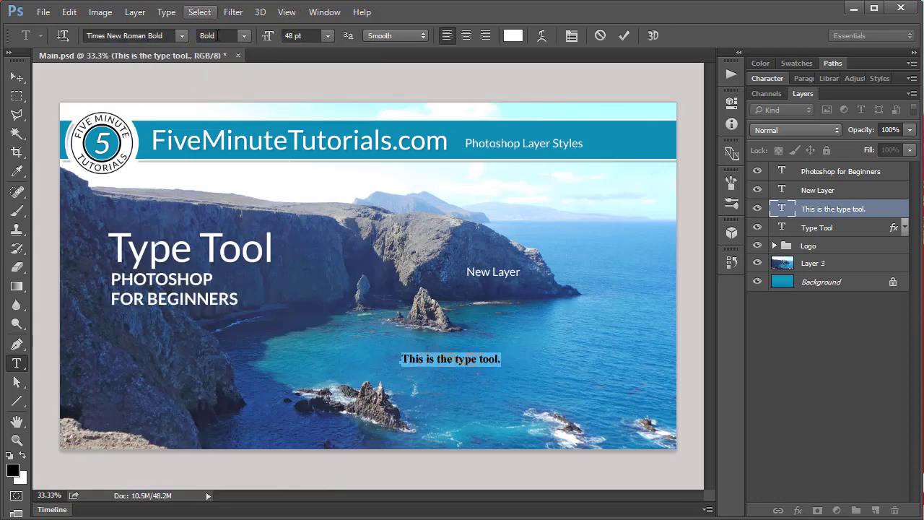
{"action": "left_click", "coordinate": [624, 35]}
Set the "This is the type tool." text size to 72 pt and scale it up proportionally to about 152% with Free Transform.
{"action": "left_click", "coordinate": [327, 35]}
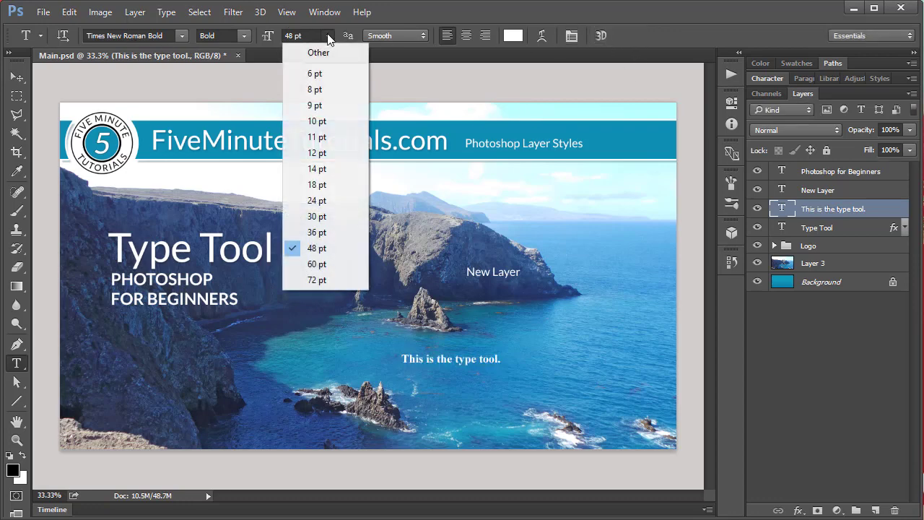
{"action": "left_click", "coordinate": [320, 281]}
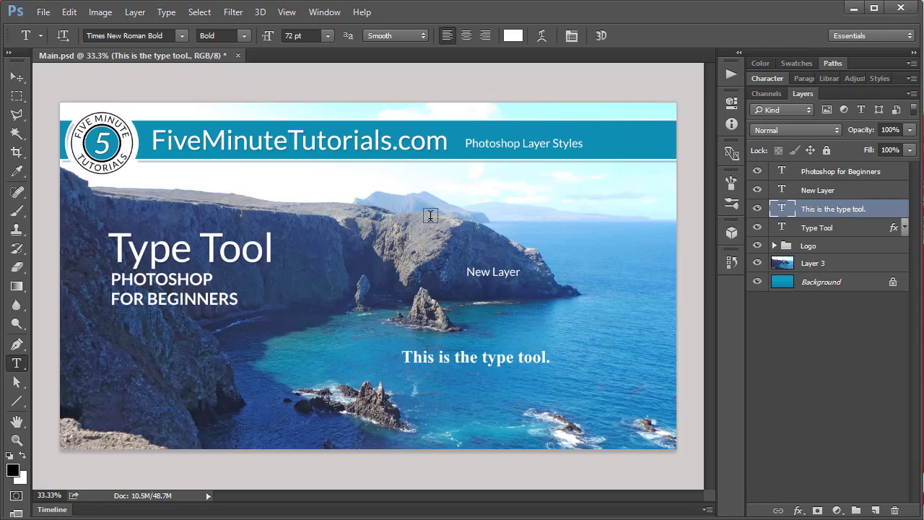
{"action": "key", "text": "ctrl+t"}
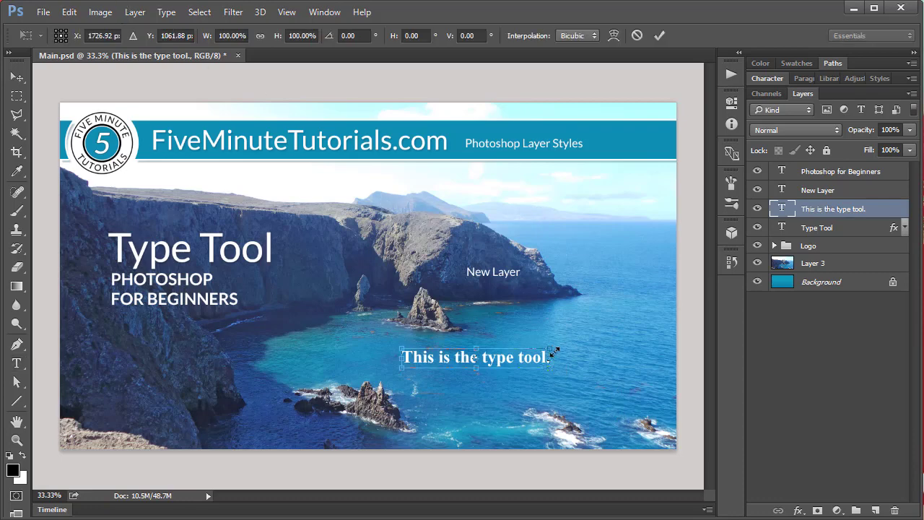
{"action": "left_click_drag", "start_coordinate": [550, 348], "coordinate": [624, 294]}
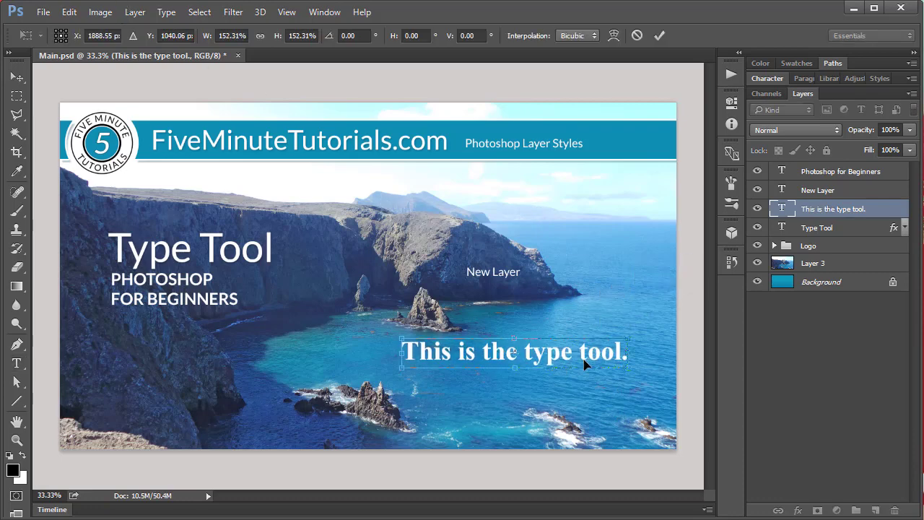
{"action": "left_click", "coordinate": [659, 36]}
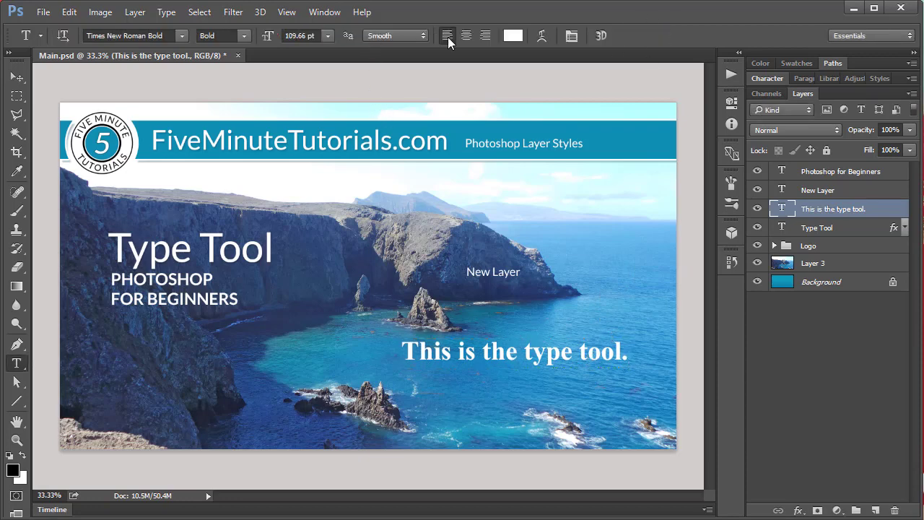
Try center and right alignment on the "This is the type tool." text and return it to left alignment.
{"action": "left_click", "coordinate": [466, 36]}
{"action": "left_click", "coordinate": [484, 37]}
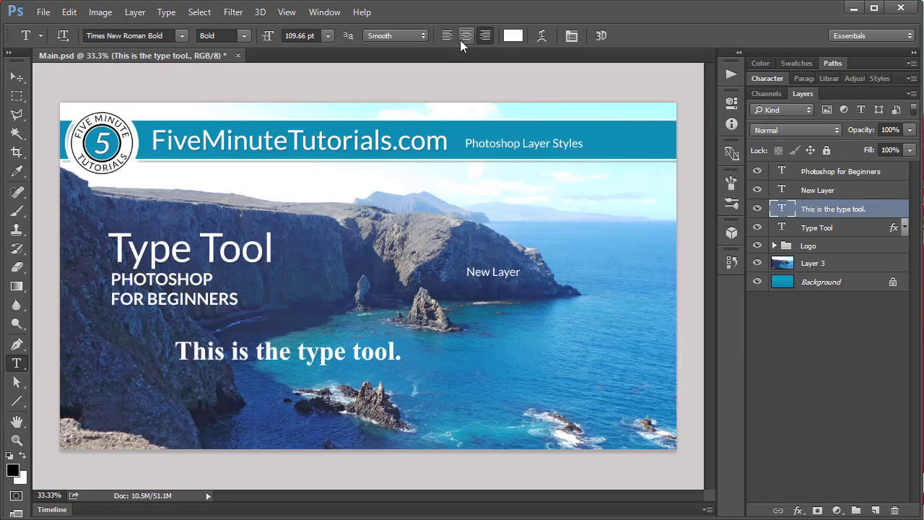
{"action": "left_click", "coordinate": [447, 37]}
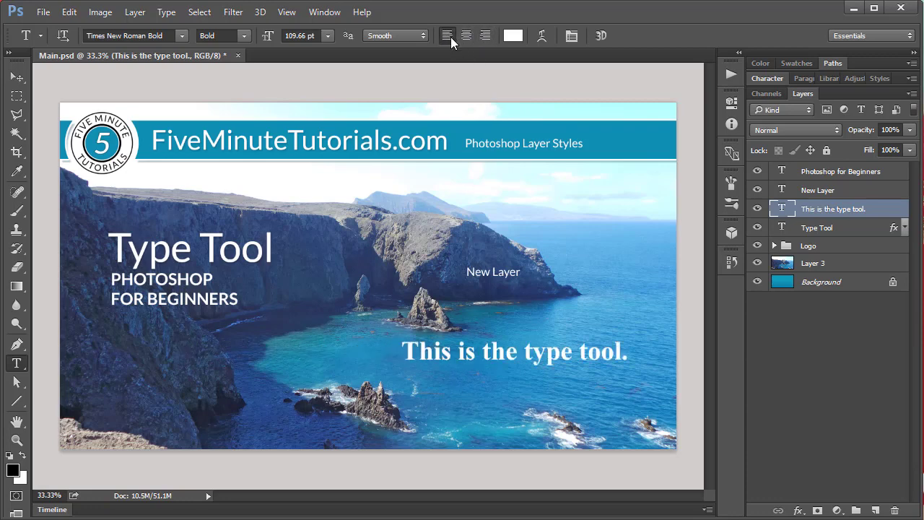
Change the color of the "This is the type tool." text to light green with hue 90°, saturation 34% and brightness 100%.
{"action": "left_click", "coordinate": [512, 35]}
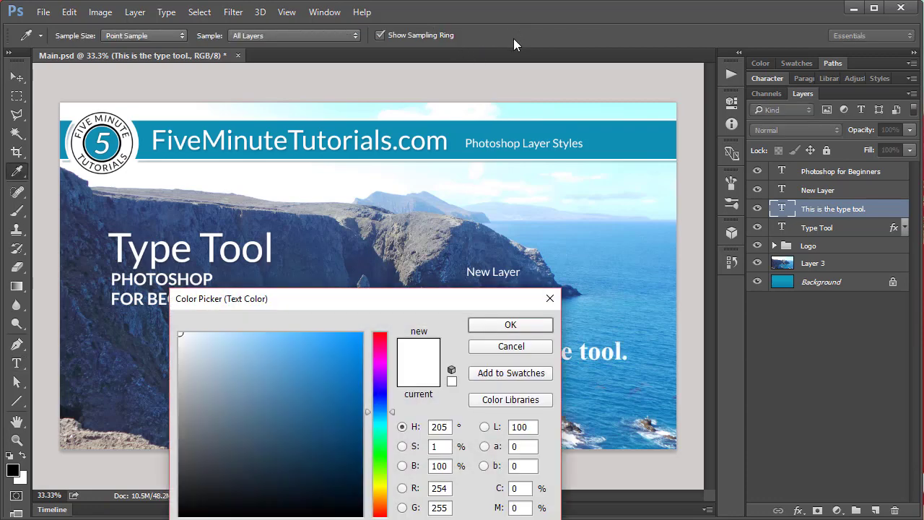
{"action": "left_click", "coordinate": [293, 372]}
{"action": "left_click", "coordinate": [263, 375]}
{"action": "left_click", "coordinate": [250, 381]}
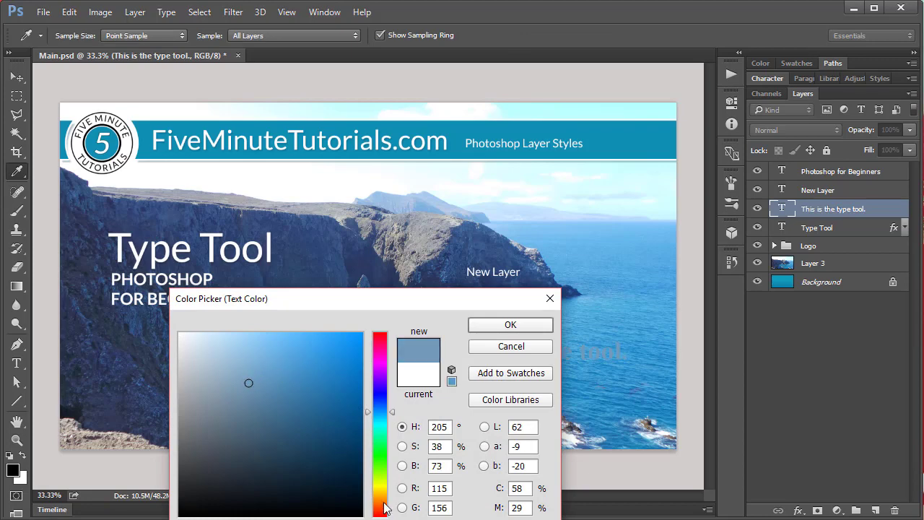
{"action": "left_click", "coordinate": [388, 470]}
{"action": "left_click", "coordinate": [242, 332]}
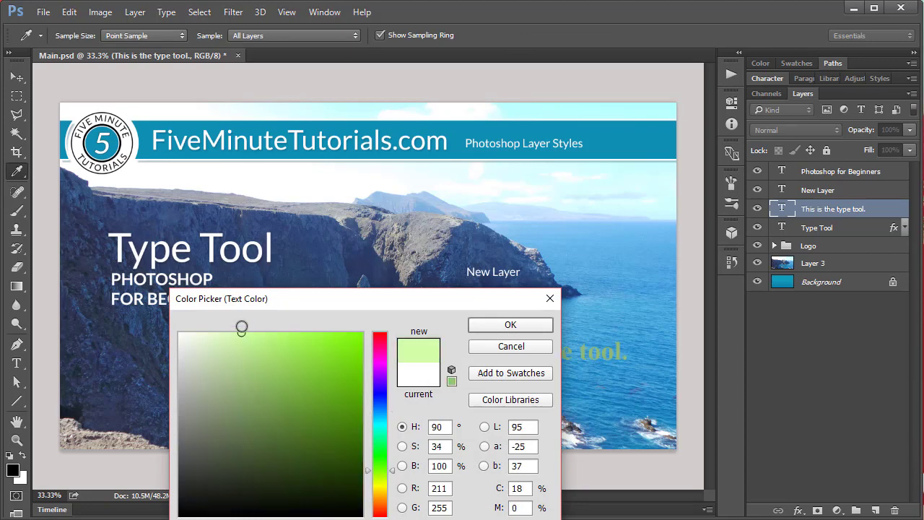
{"action": "left_click", "coordinate": [510, 324]}
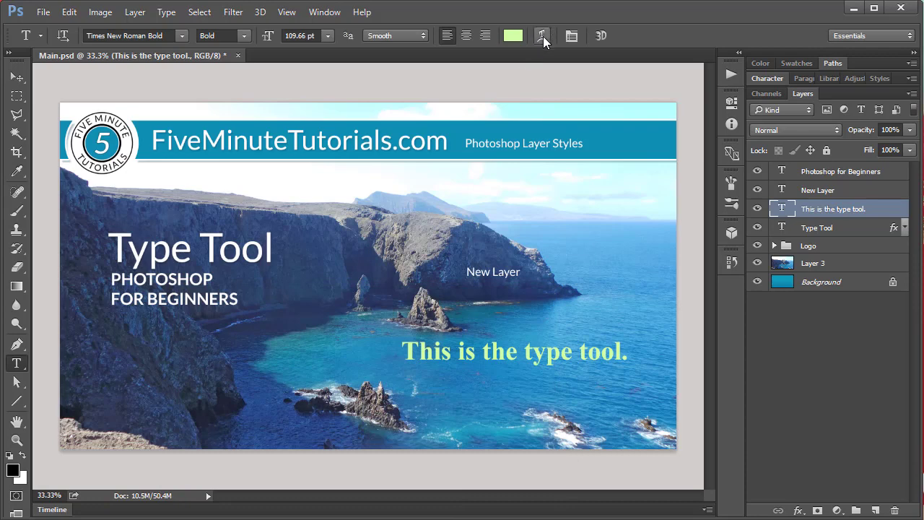
Show the detailed character settings and set the leading of the "This is the type tool." text to Auto.
{"action": "left_click", "coordinate": [570, 37]}
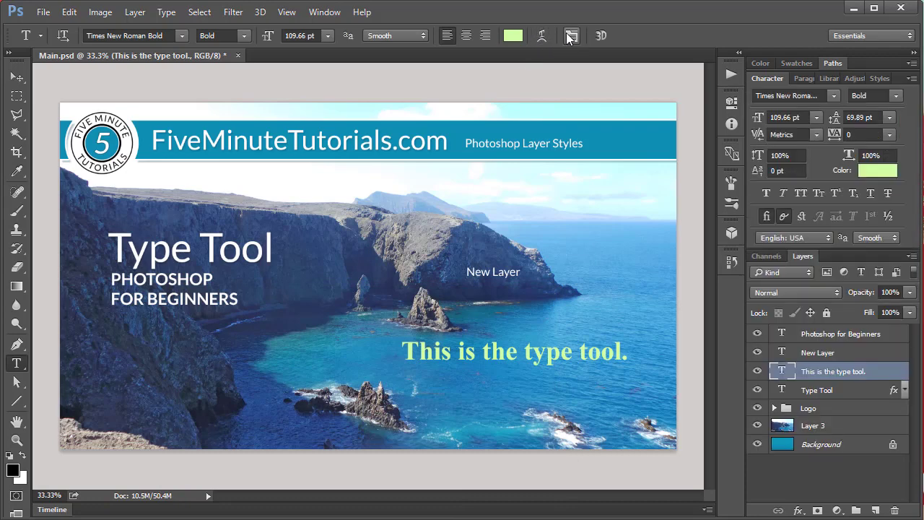
{"action": "left_click", "coordinate": [794, 91]}
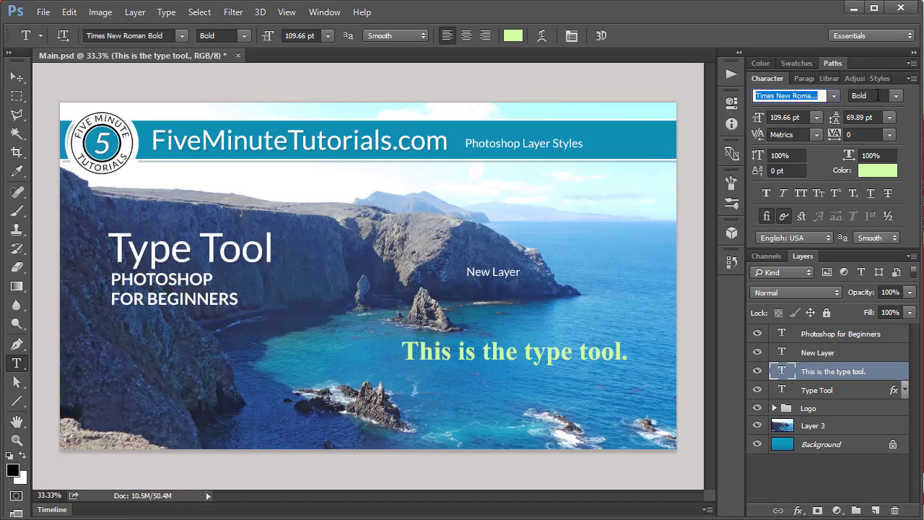
{"action": "left_click", "coordinate": [816, 117]}
{"action": "left_click", "coordinate": [865, 123]}
{"action": "left_click", "coordinate": [891, 118]}
{"action": "left_click", "coordinate": [890, 118]}
{"action": "left_click", "coordinate": [891, 119]}
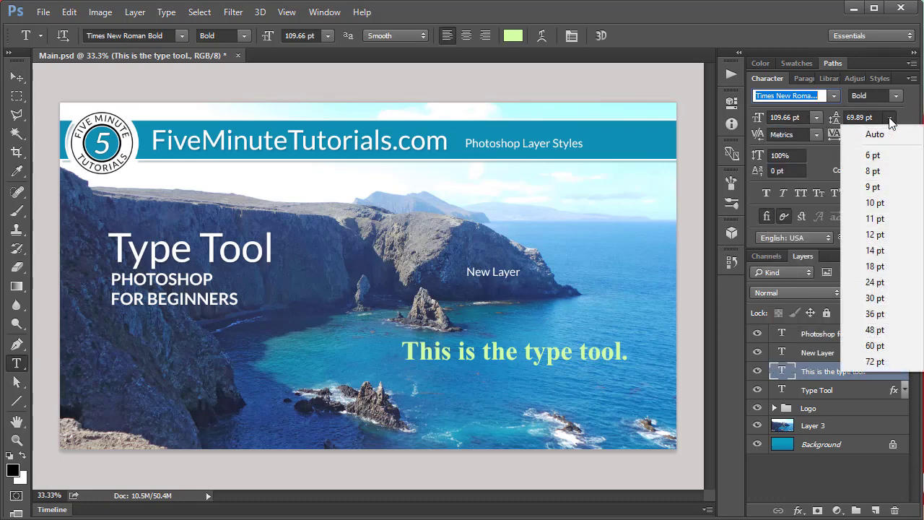
{"action": "left_click", "coordinate": [888, 132]}
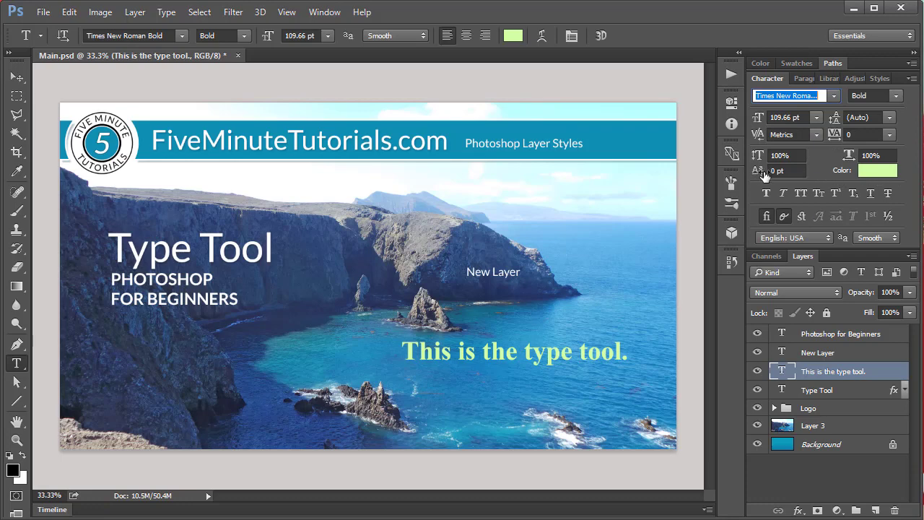
Try All Caps and Small Caps on the "This is the type tool." text, switching each one off again.
{"action": "left_click", "coordinate": [799, 192]}
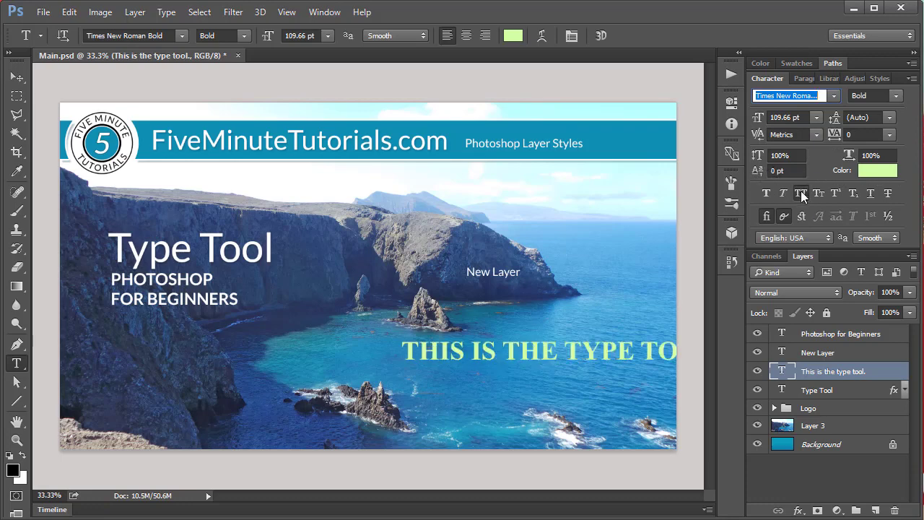
{"action": "left_click", "coordinate": [798, 192]}
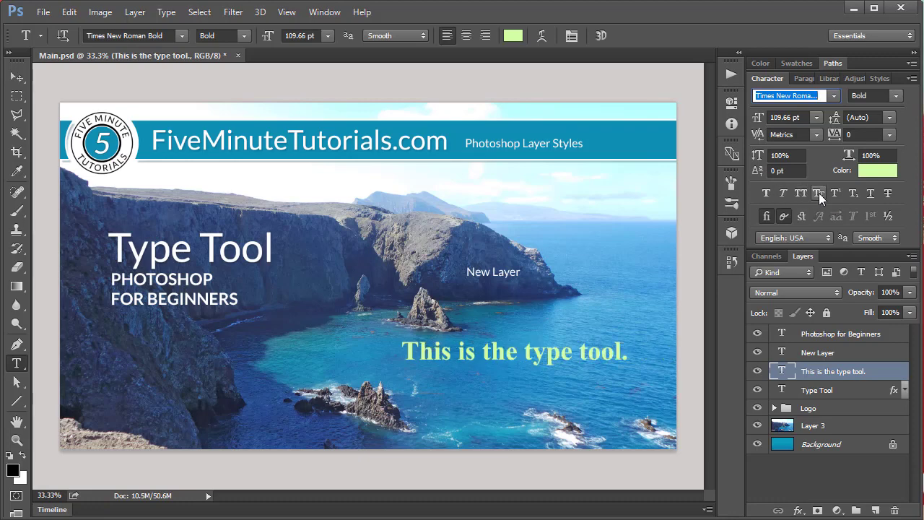
{"action": "left_click", "coordinate": [818, 193]}
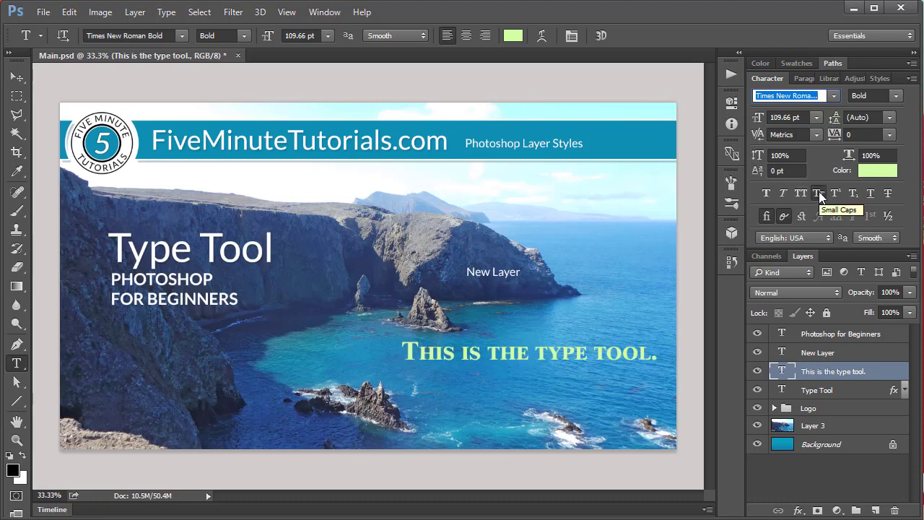
{"action": "left_click", "coordinate": [818, 193]}
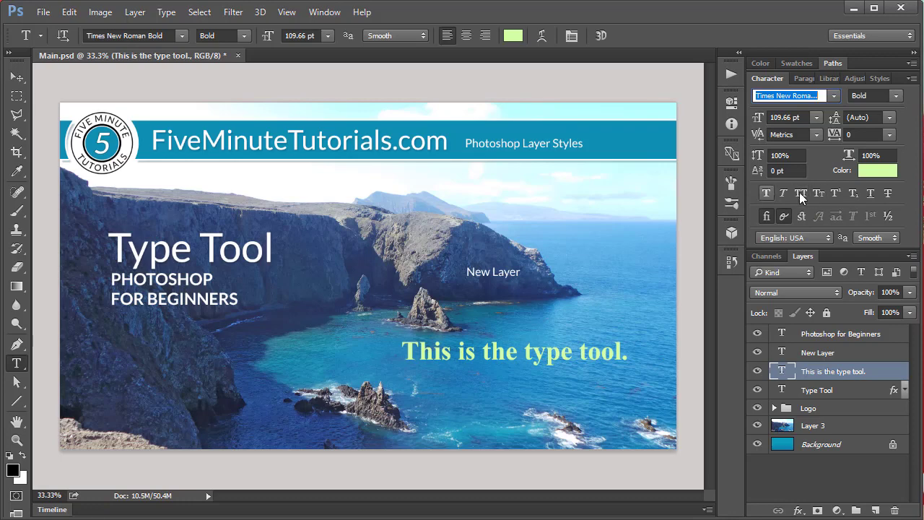
Look over the paragraph settings for the "This is the type tool." text and return to its character settings.
{"action": "left_click", "coordinate": [800, 77]}
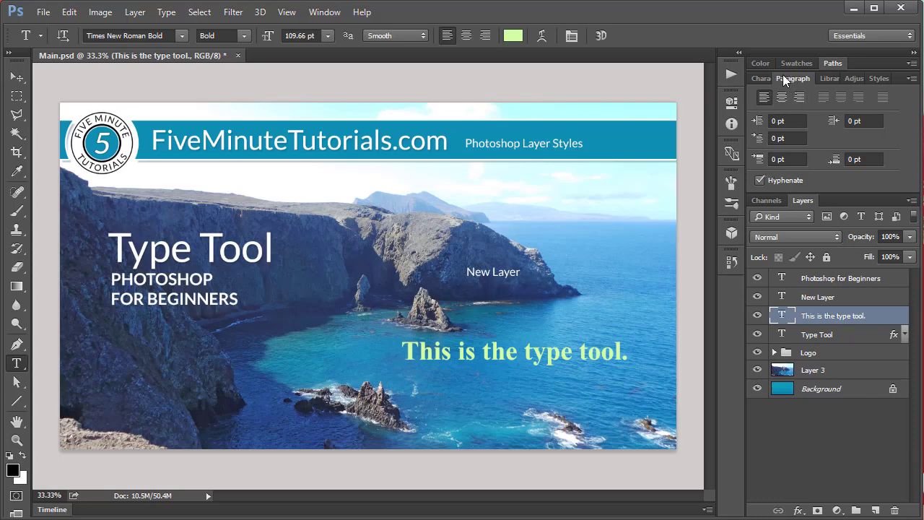
{"action": "left_click", "coordinate": [759, 75]}
{"action": "left_click", "coordinate": [800, 78]}
{"action": "left_click", "coordinate": [762, 78]}
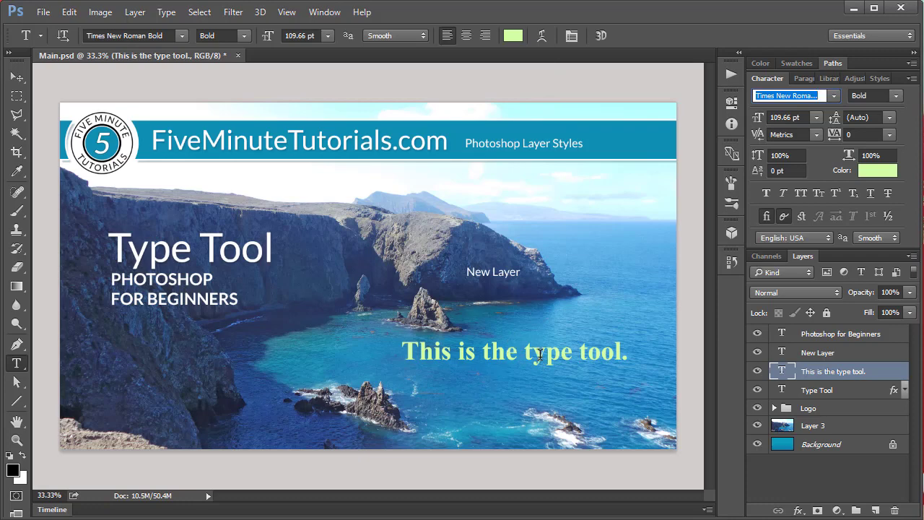
Start a new text layer above the central rock and cancel it, and switch the New Layer text's visibility off and back on.
{"action": "left_click", "coordinate": [412, 296]}
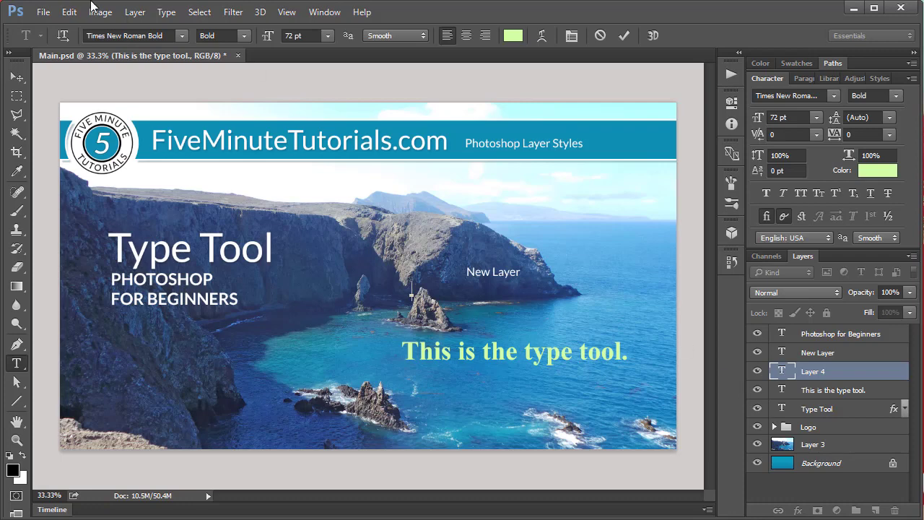
{"action": "left_click", "coordinate": [600, 36]}
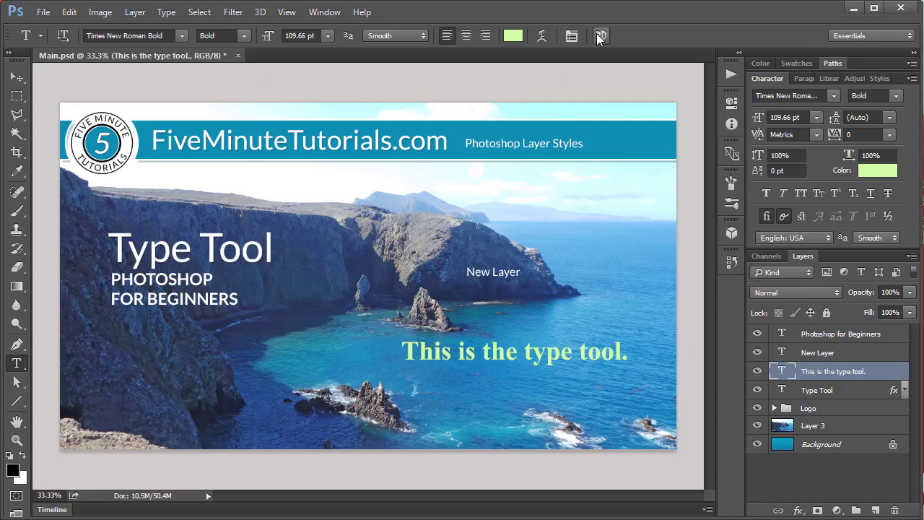
{"action": "left_click", "coordinate": [757, 352]}
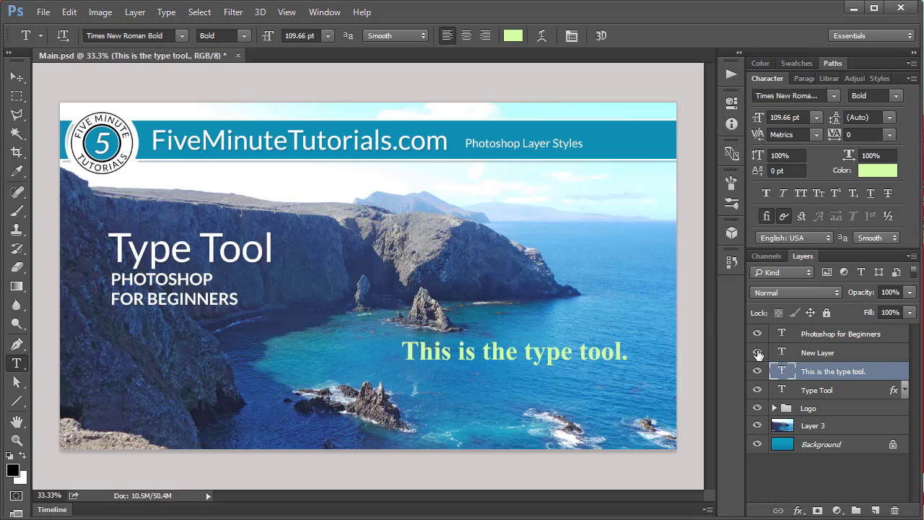
{"action": "left_click", "coordinate": [757, 352]}
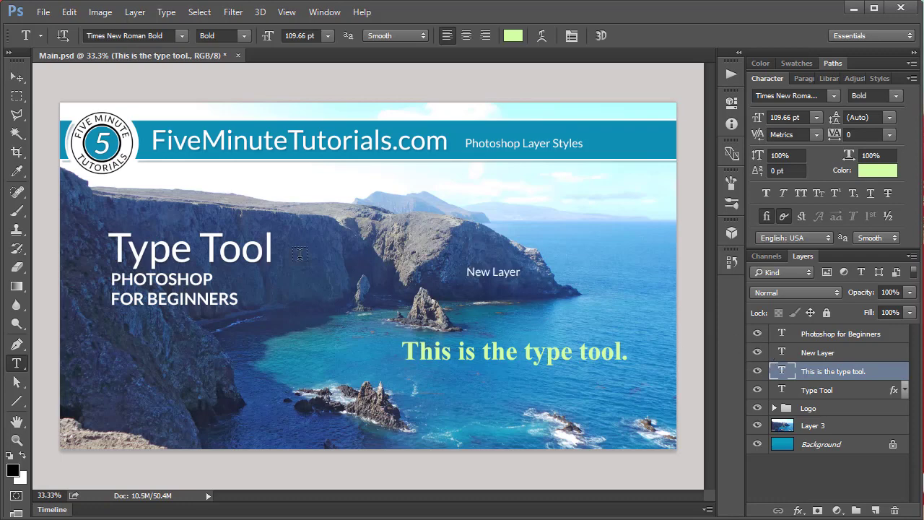